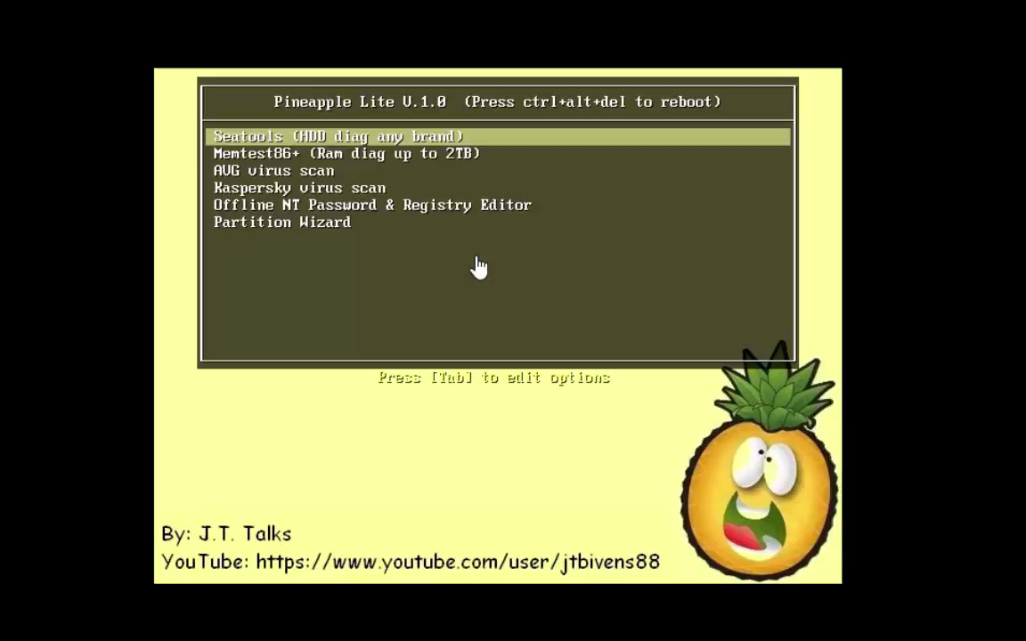
Step: Look through the Pineapple Lite boot menu entries from Seatools down to Partition Wizard
{"action": "key", "text": "Down"}
{"action": "key", "text": "Down"}
{"action": "key", "text": "Down"}
{"action": "key", "text": "Down"}
{"action": "key", "text": "Down"}
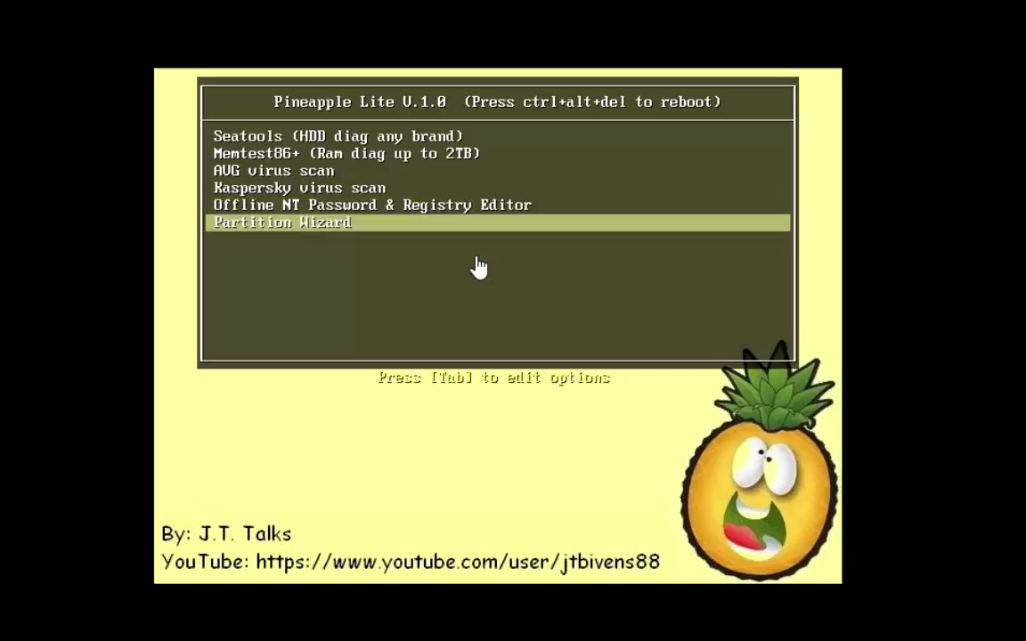
Step: Boot the Seatools hard drive diagnostic and accept its license agreement
{"action": "key", "text": "Up"}
{"action": "key", "text": "Up"}
{"action": "key", "text": "Up"}
{"action": "key", "text": "Up"}
{"action": "key", "text": "Up"}
{"action": "key", "text": "Return"}
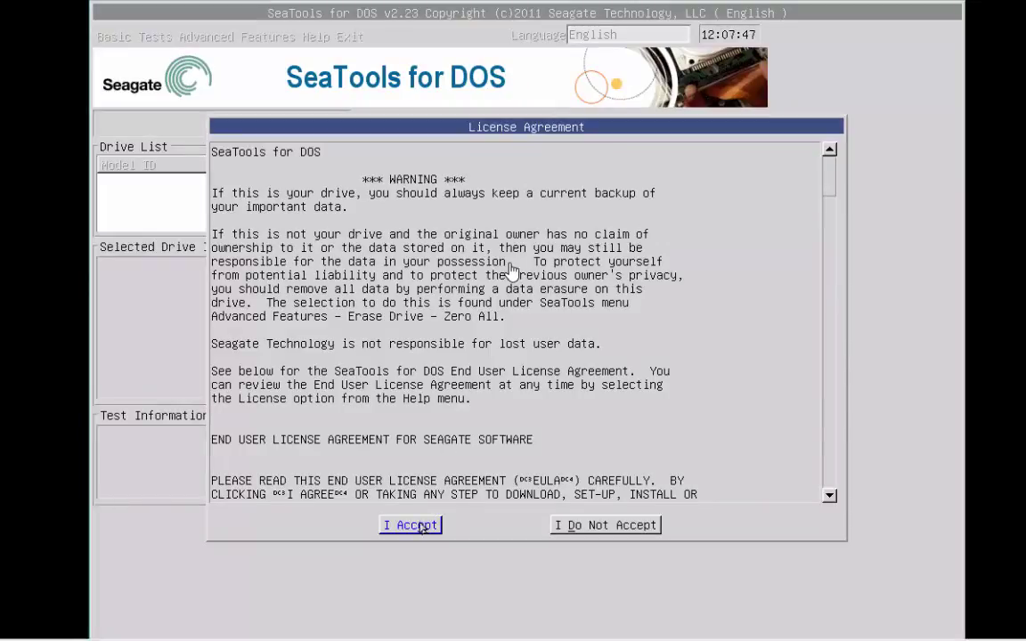
{"action": "left_click", "coordinate": [422, 528]}
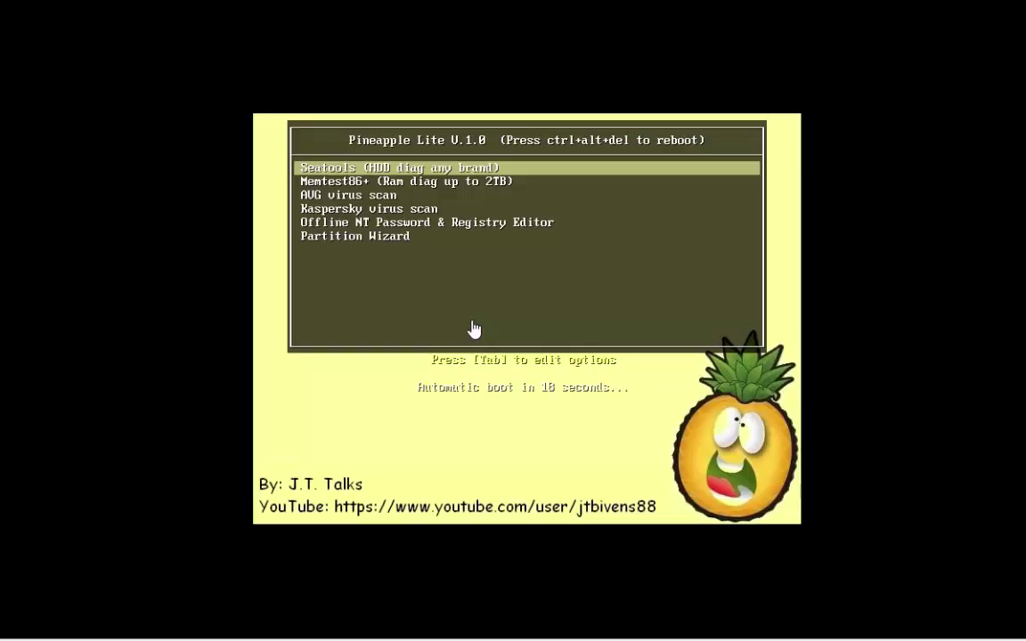
Step: Boot the Memtest86+ RAM diagnostic from the Pineapple Lite menu
{"action": "key", "text": "Down"}
{"action": "key", "text": "Return"}
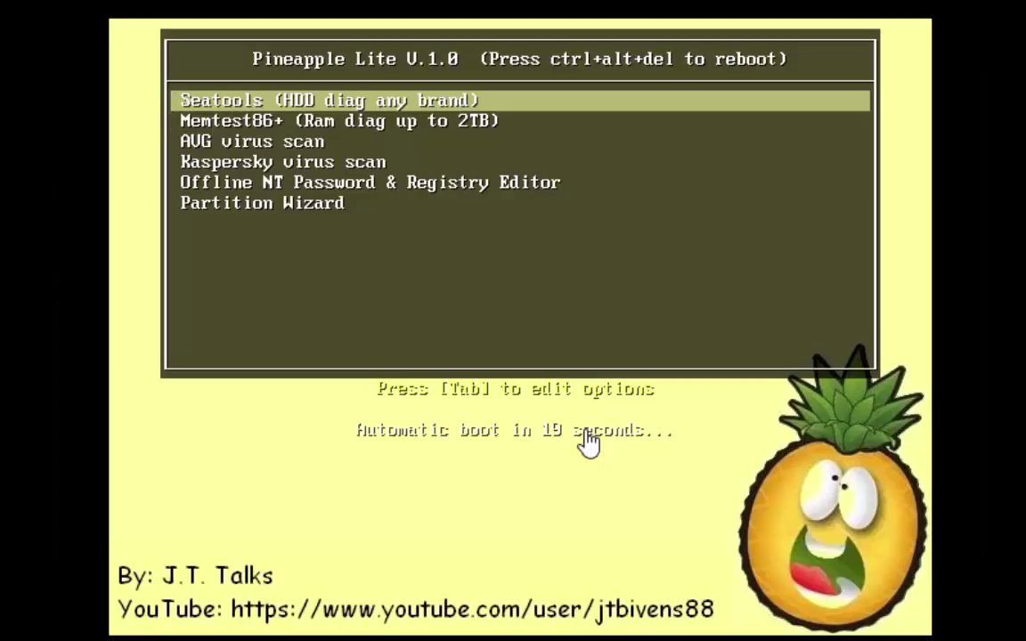
Step: Boot the AVG virus scan from the Pineapple Lite menu
{"action": "key", "text": "Down"}
{"action": "key", "text": "Down"}
{"action": "key", "text": "Return"}
Step: Look through the startup options of the AVG virus scan and launch the first one
{"action": "key", "text": "Down"}
{"action": "key", "text": "Up"}
{"action": "key", "text": "Down"}
{"action": "key", "text": "Down"}
{"action": "key", "text": "Down"}
{"action": "key", "text": "Down"}
{"action": "key", "text": "Up"}
{"action": "key", "text": "Up"}
{"action": "key", "text": "Up"}
{"action": "key", "text": "Up"}
{"action": "key", "text": "Return"}
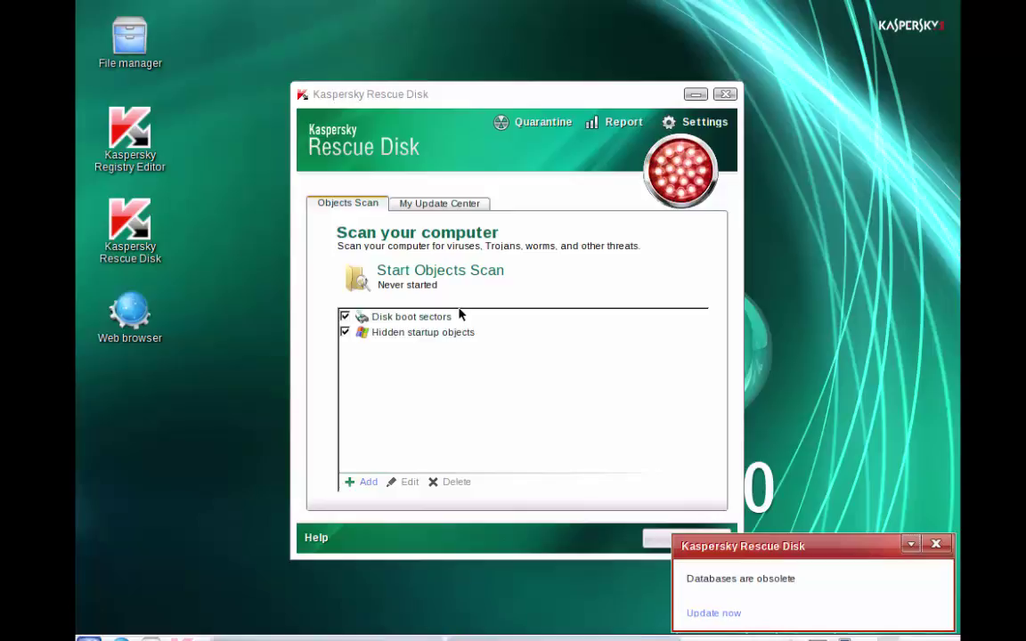
Step: Examine the My Update Center and Objects Scan pages of Kaspersky Rescue Disk
{"action": "left_click", "coordinate": [439, 204]}
{"action": "left_click", "coordinate": [359, 202]}
{"action": "left_click", "coordinate": [432, 204]}
{"action": "left_click", "coordinate": [357, 207]}
{"action": "left_click", "coordinate": [393, 205]}
{"action": "left_click", "coordinate": [356, 206]}
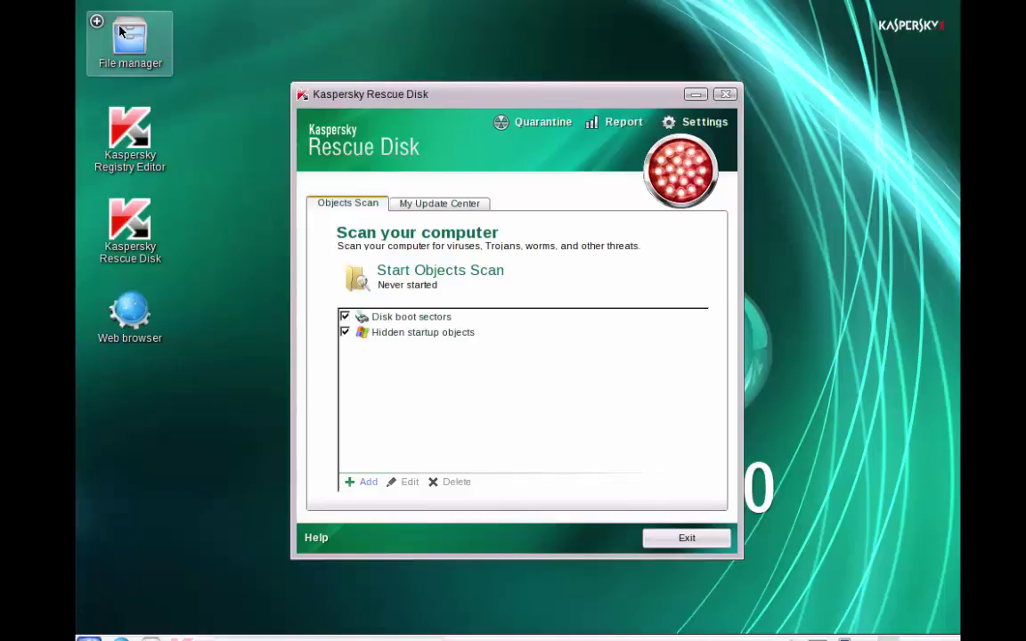
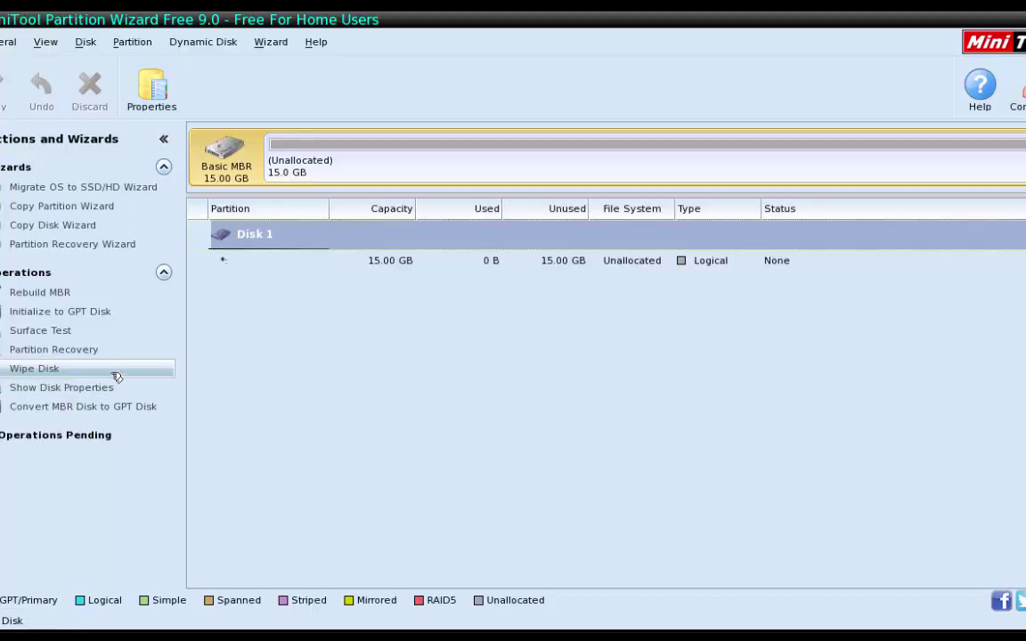
Step: Look through the disk operations and the General to Help commands of MiniTool Partition Wizard
{"action": "left_click", "coordinate": [130, 415]}
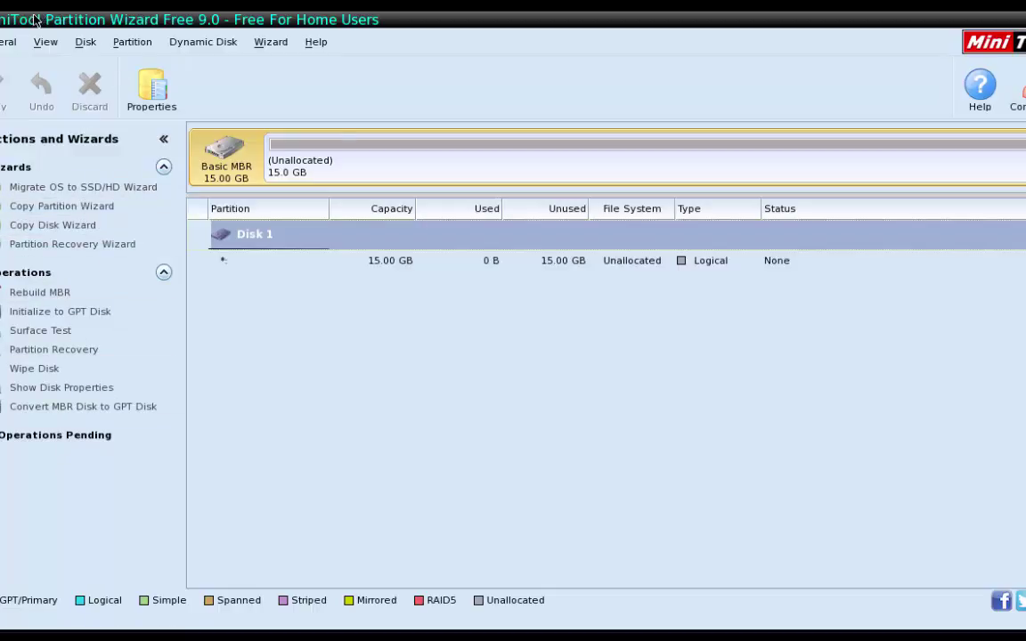
{"action": "left_click", "coordinate": [11, 42]}
{"action": "mouse_move", "coordinate": [33, 46]}
{"action": "mouse_move", "coordinate": [78, 50]}
{"action": "mouse_move", "coordinate": [117, 52]}
{"action": "mouse_move", "coordinate": [179, 49]}
{"action": "mouse_move", "coordinate": [255, 48]}
{"action": "mouse_move", "coordinate": [303, 46]}
{"action": "left_click", "coordinate": [407, 28]}
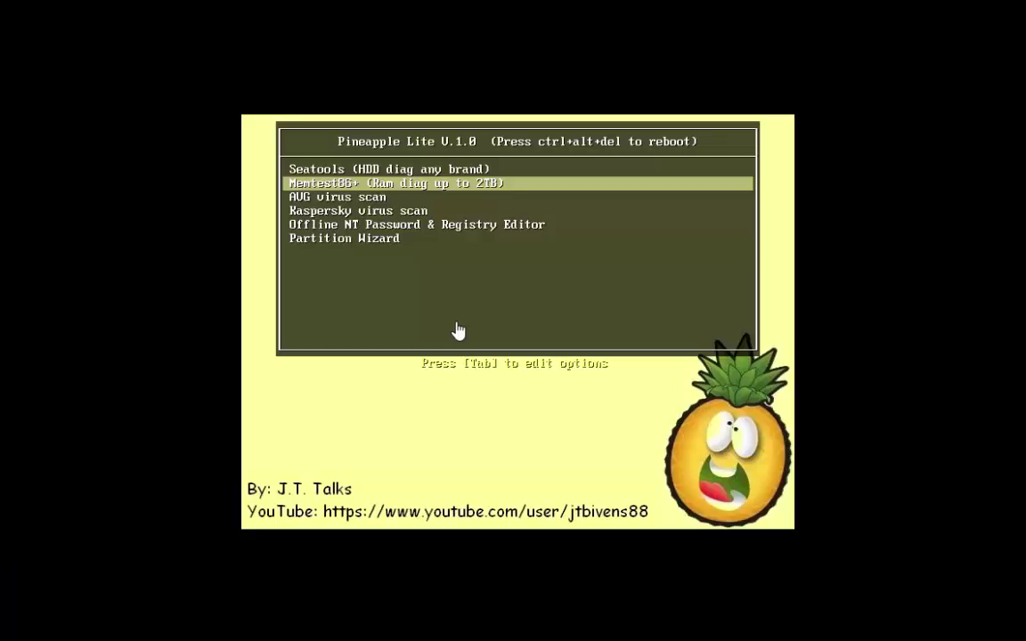
Step: Highlight the Offline NT Password & Registry Editor entry in the Pineapple Lite boot menu
{"action": "key", "text": "Down"}
{"action": "key", "text": "Down"}
{"action": "key", "text": "Down"}
{"action": "key", "text": "Down"}
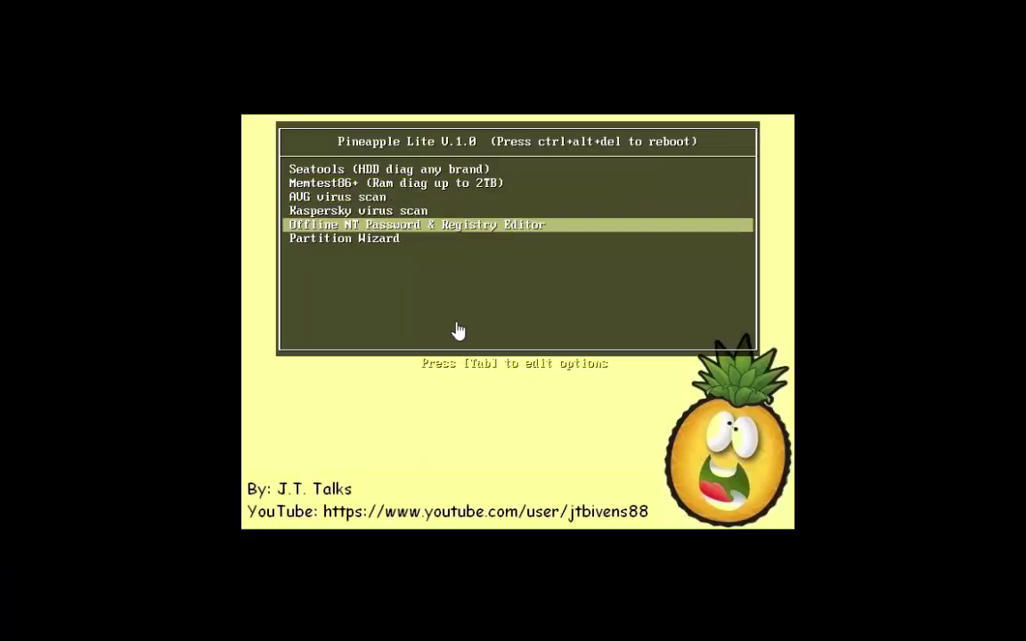